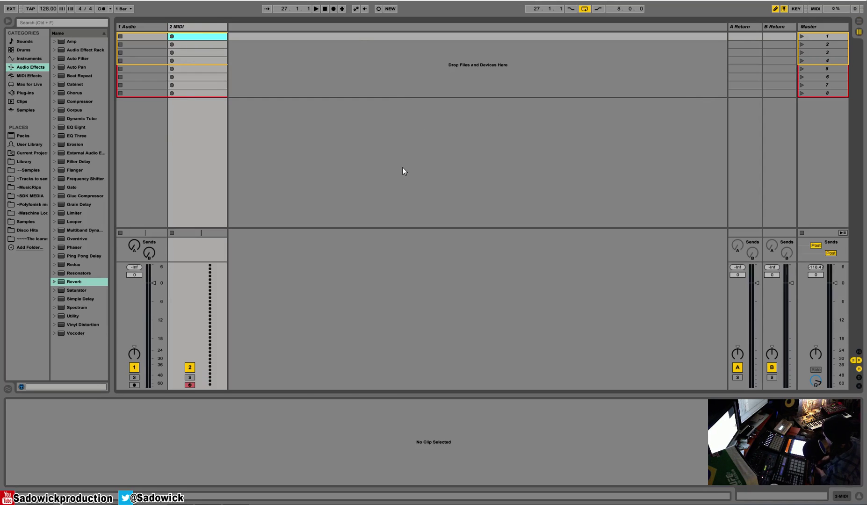
Show the Info View and switch from Session View to Arrangement View, toggling between both views before staying in the arrangement.
key("shift+question")
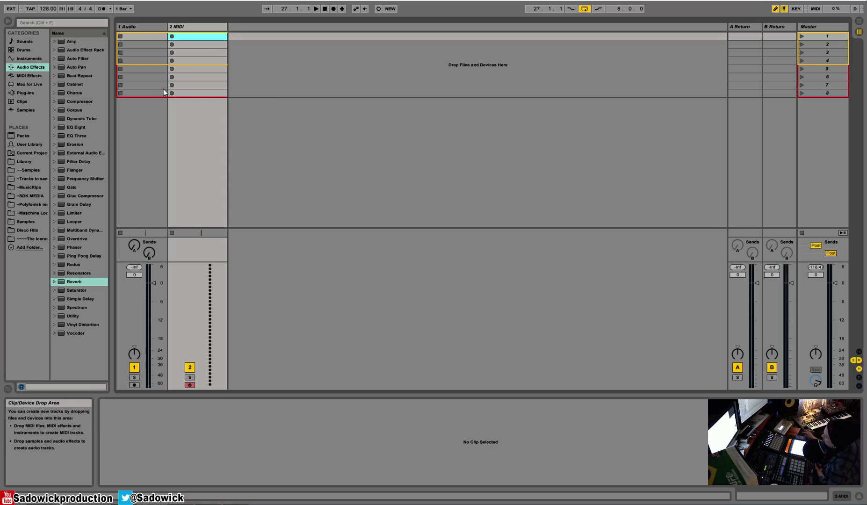
left_click(859, 22)
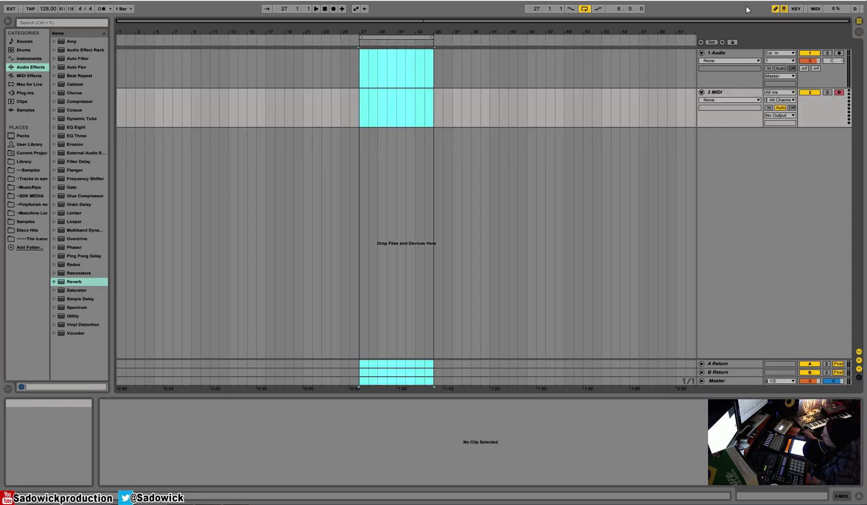
key("Tab")
key("Tab")
key("Tab")
key("Tab")
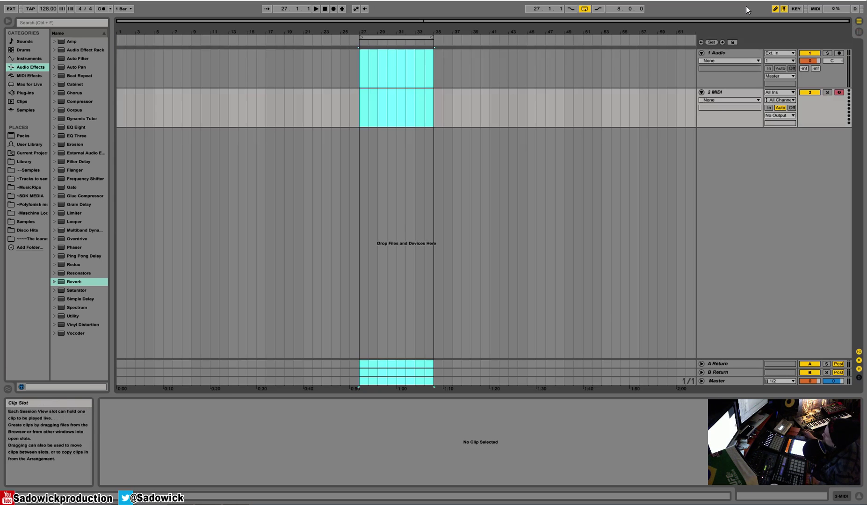
Turn off the arrangement loop and mark several time ranges on the 1 Audio track, ending with bar 43 selected.
left_click_drag(120, 68, 300, 69)
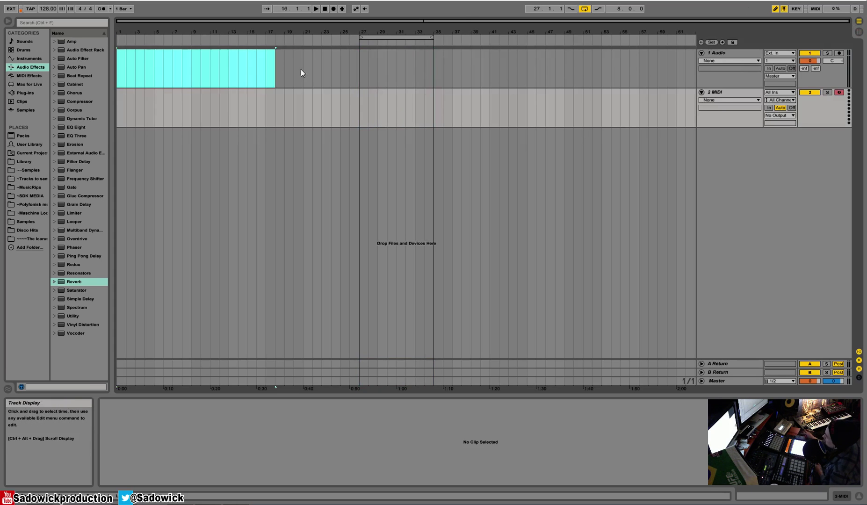
left_click(413, 67)
left_click(386, 38)
left_click(123, 66)
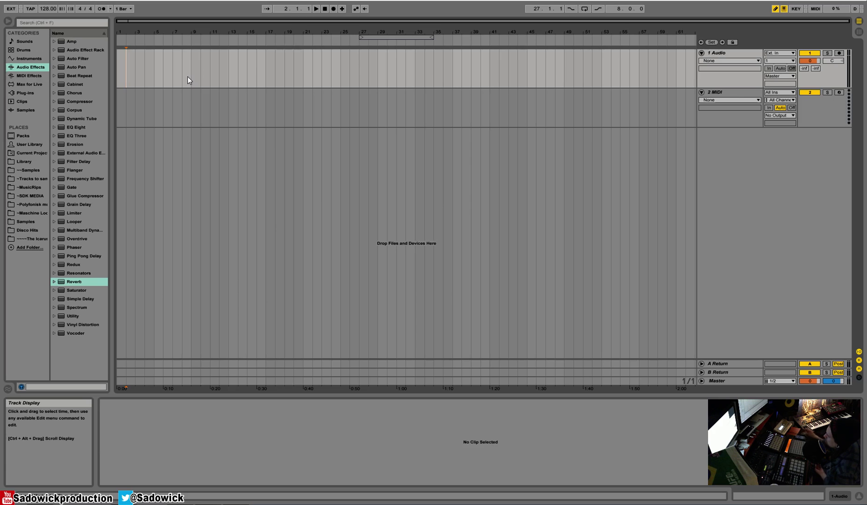
left_click_drag(153, 55, 275, 59)
left_click(275, 58)
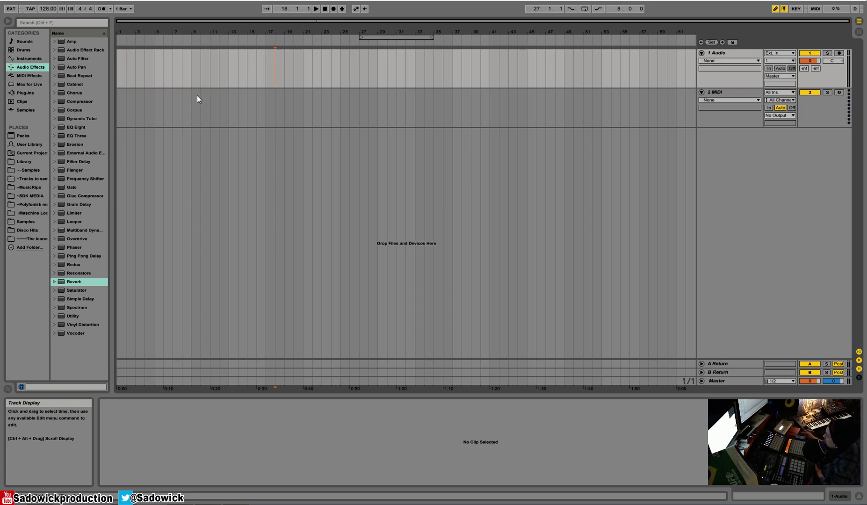
left_click_drag(351, 68, 512, 84)
left_click(513, 74)
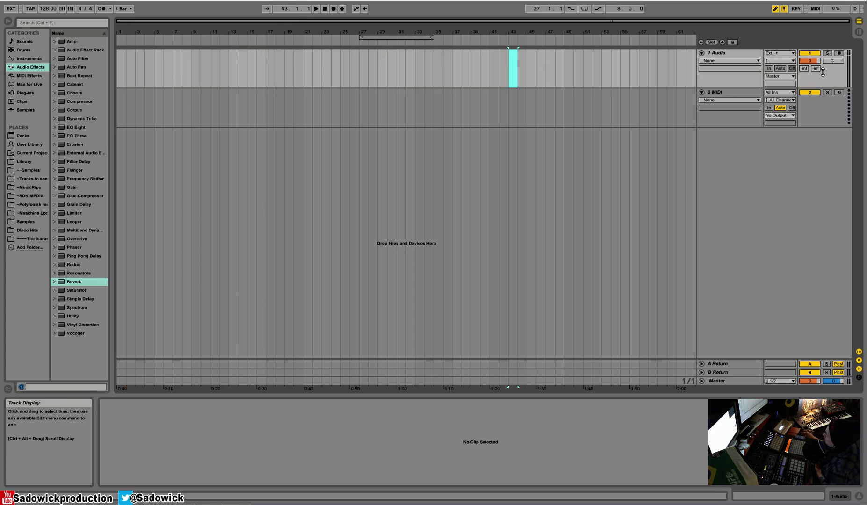
Reduce the height of the 2 MIDI track slightly in the arrangement and select that track.
left_click_drag(826, 86, 828, 88)
left_click_drag(830, 126, 830, 118)
mouse_move(834, 84)
left_mouse_down()
mouse_move(833, 76)
mouse_move(833, 84)
left_mouse_up()
left_click(825, 105)
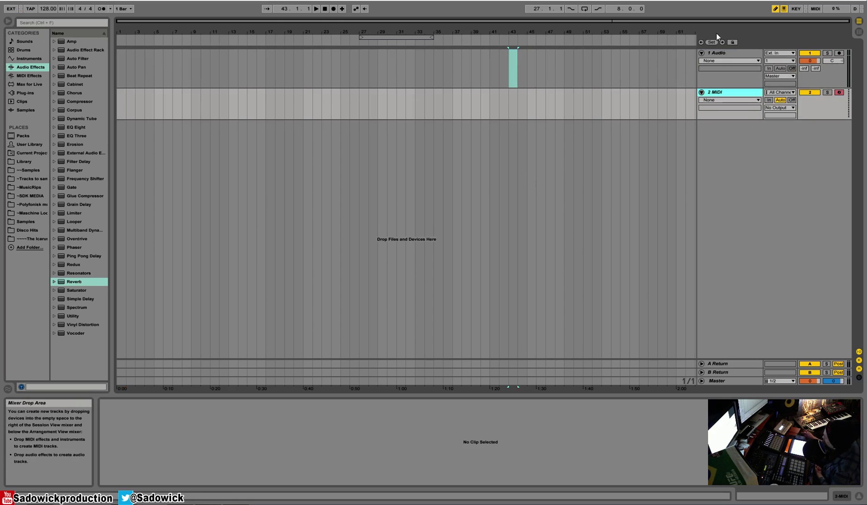
Select the 1 Audio, 2 MIDI and Master tracks one after another.
left_click(728, 53)
left_click(733, 92)
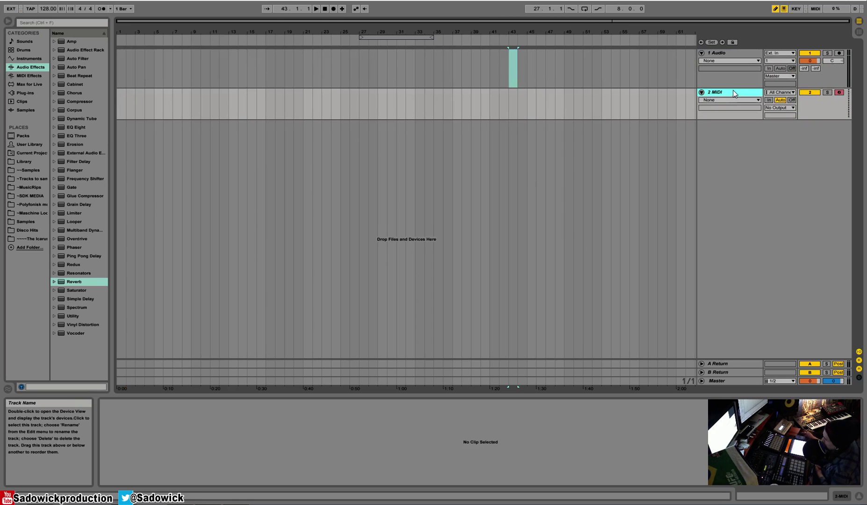
left_click(732, 383)
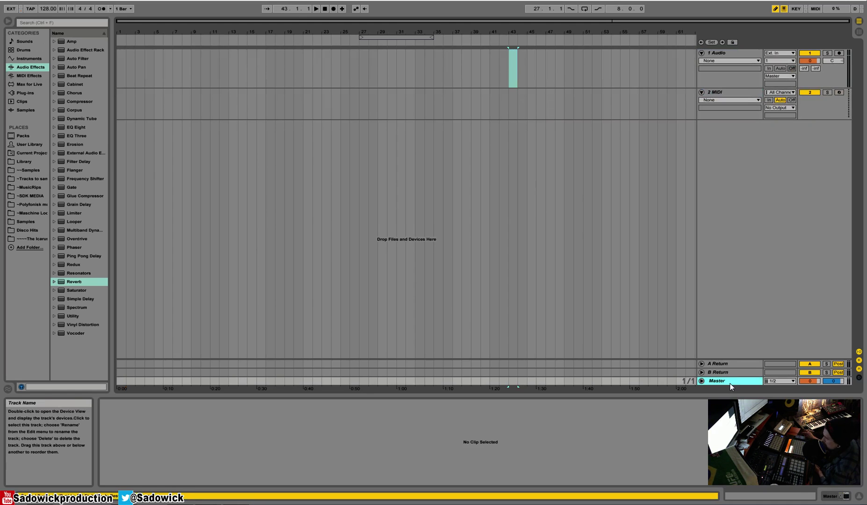
Insert an empty MIDI clip from bar 29 to bar 33 on the 2 MIDI track and cut it again.
left_click_drag(374, 96, 418, 94)
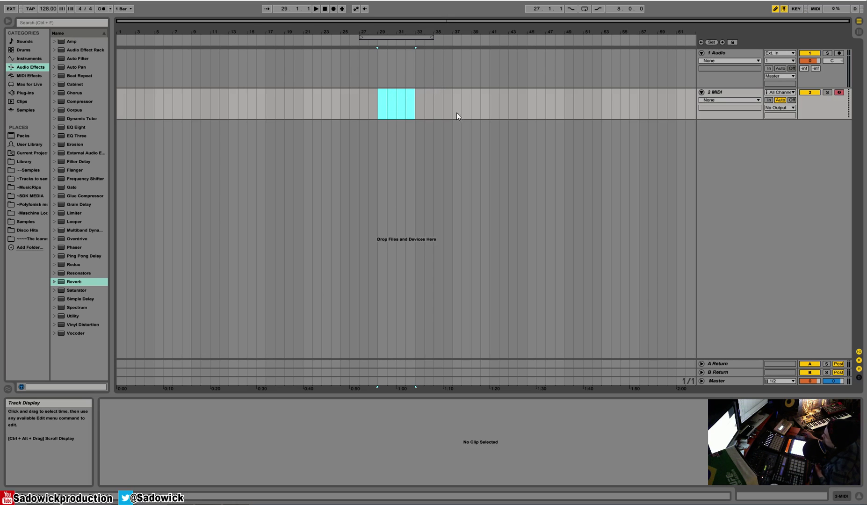
right_click(389, 90)
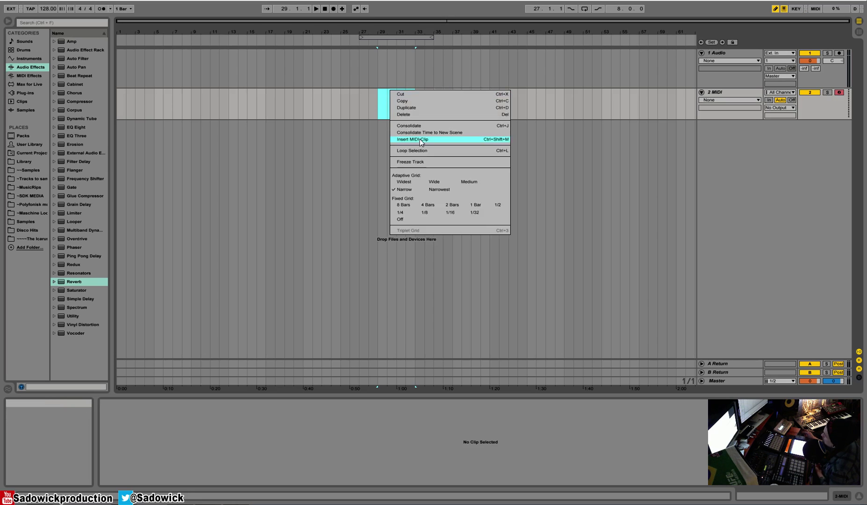
left_click(419, 139)
right_click(396, 96)
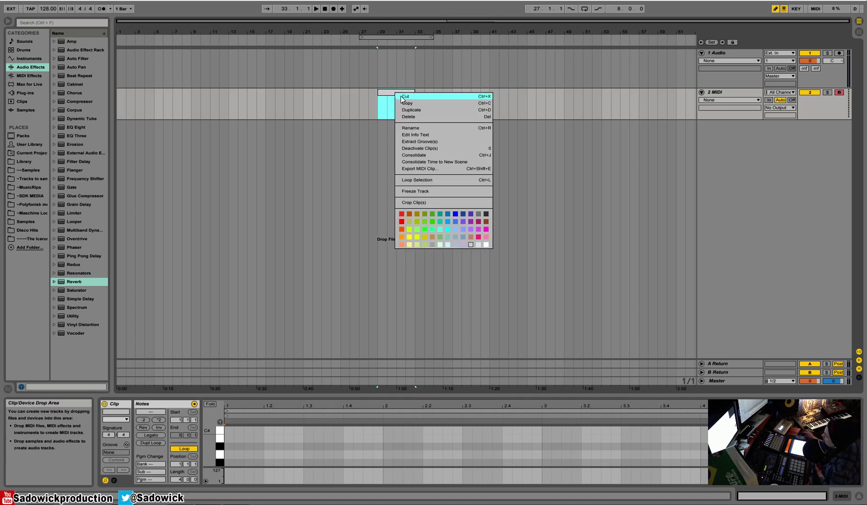
left_click(399, 98)
left_click(406, 104)
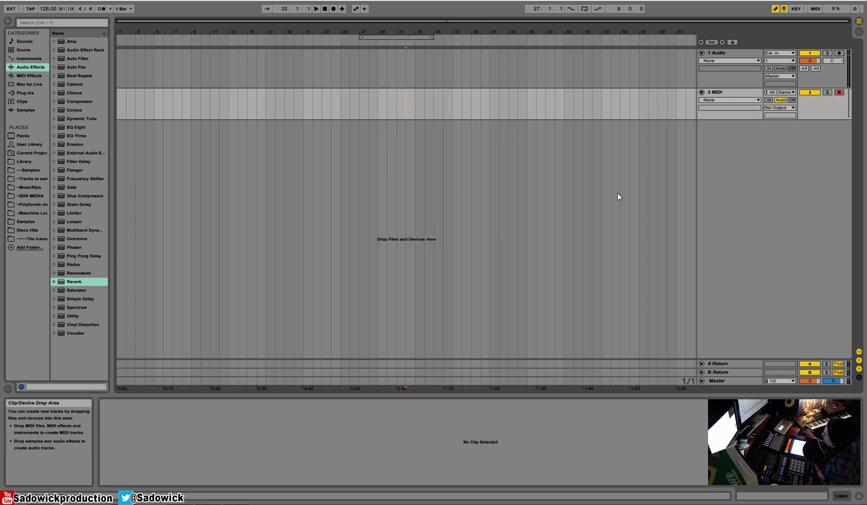
Insert a four-bar MIDI clip from bar 29 to bar 33 on the 2 MIDI track.
mouse_move(369, 98)
left_mouse_down()
mouse_move(419, 112)
mouse_move(376, 105)
left_mouse_up()
right_click(387, 92)
left_click(426, 147)
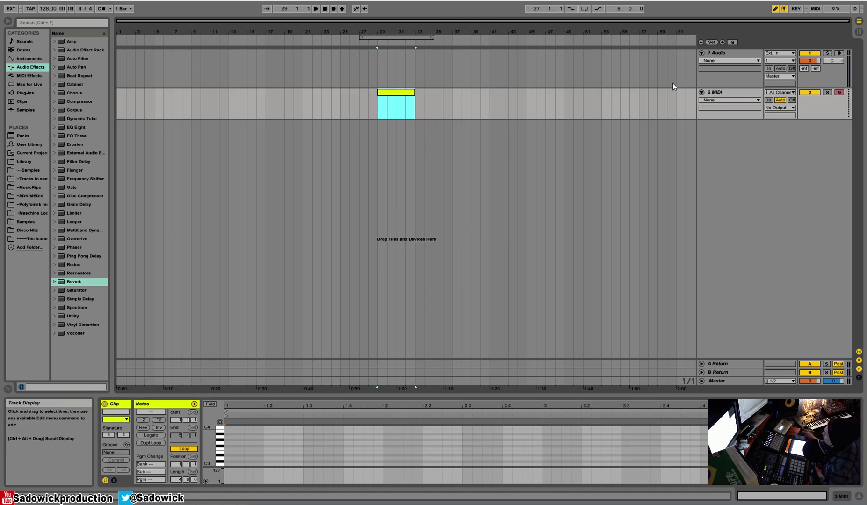
Select the 1 Audio track and alternate between its Device View and the Clip View.
left_click(732, 55)
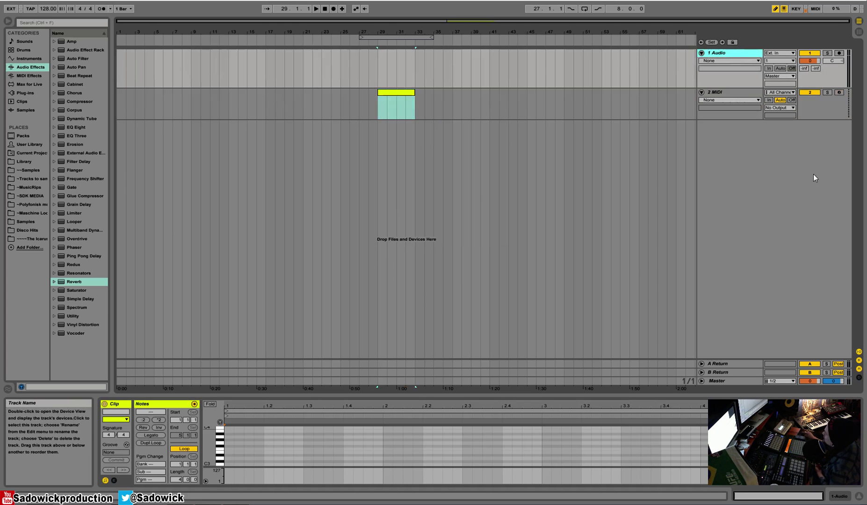
left_click(856, 496)
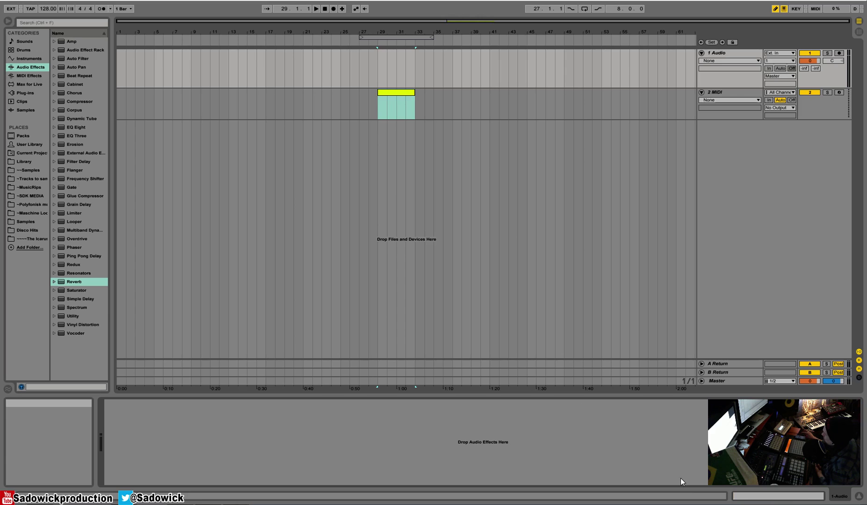
left_click(800, 497)
left_click(836, 498)
left_click(806, 498)
left_click(837, 499)
Show the yellow MIDI clip in the Clip View and make the note editor slightly taller.
left_click(776, 498)
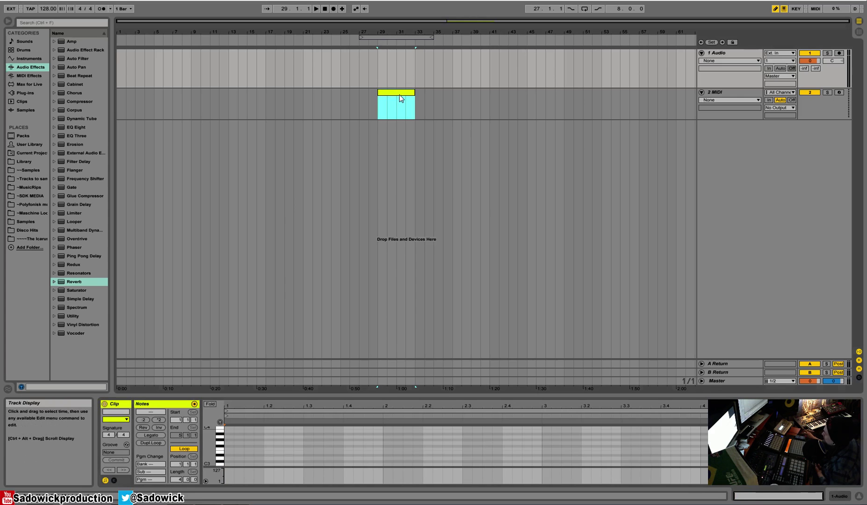
left_click(400, 94)
left_click_drag(264, 395, 264, 387)
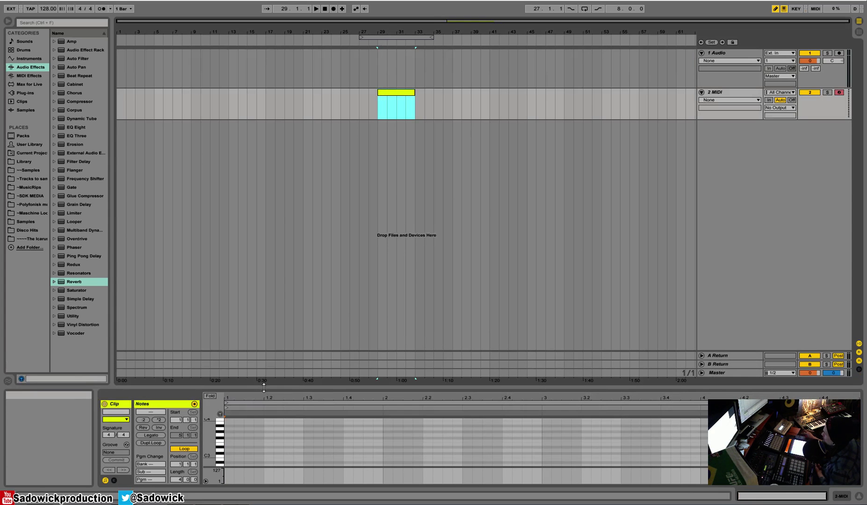
Place the first VEC4 Clubby Kicks sample from the Library's club sounds 4 folder at bar 29 on the 1 Audio track.
left_click(22, 171)
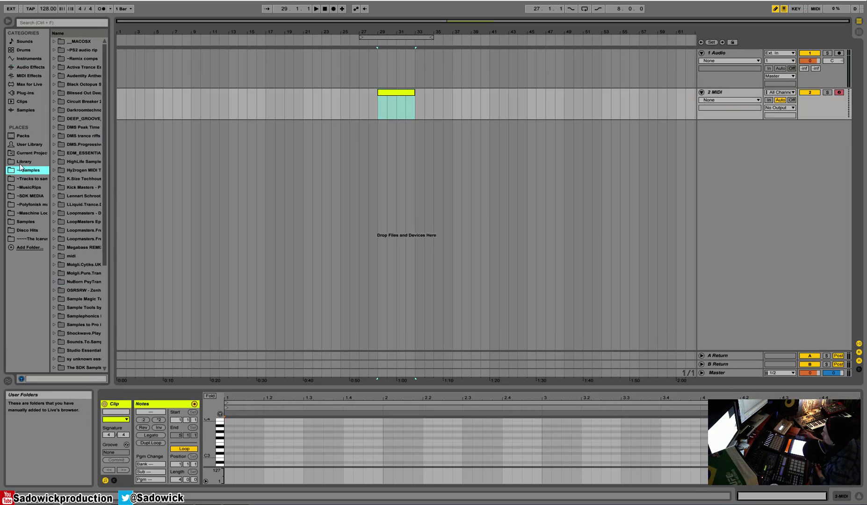
left_click(21, 162)
left_click(53, 119)
left_click(59, 127)
left_click(65, 136)
mouse_move(86, 144)
left_mouse_down()
mouse_move(415, 72)
mouse_move(296, 63)
mouse_move(378, 65)
left_mouse_up()
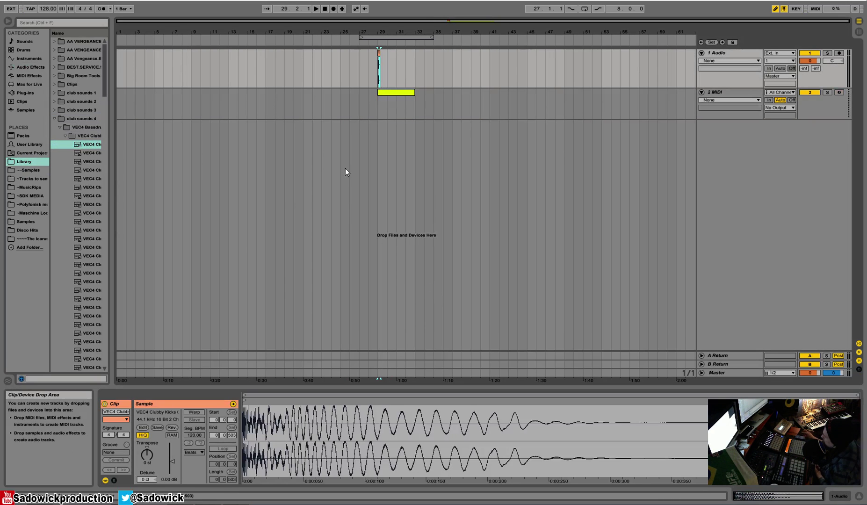
Compare the kick sample's waveform in the Clip View with the MIDI clip's note editor.
left_click_drag(388, 33, 387, 84)
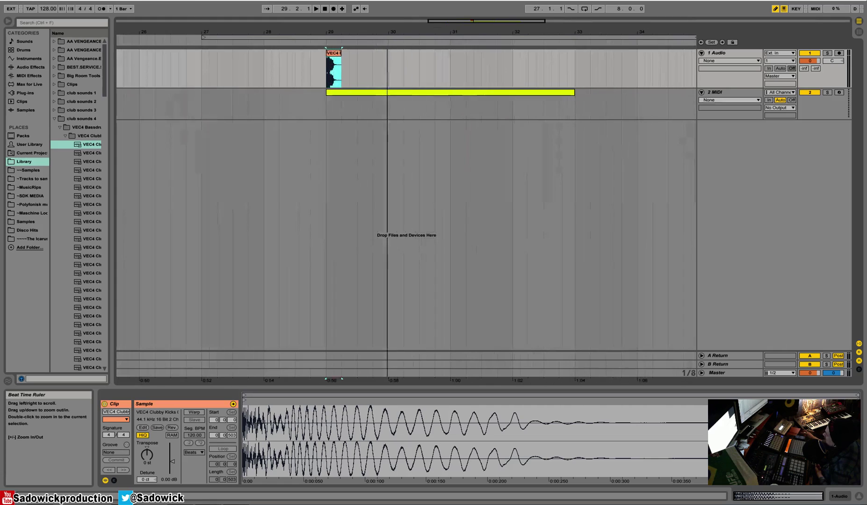
left_click(340, 91)
left_click(333, 55)
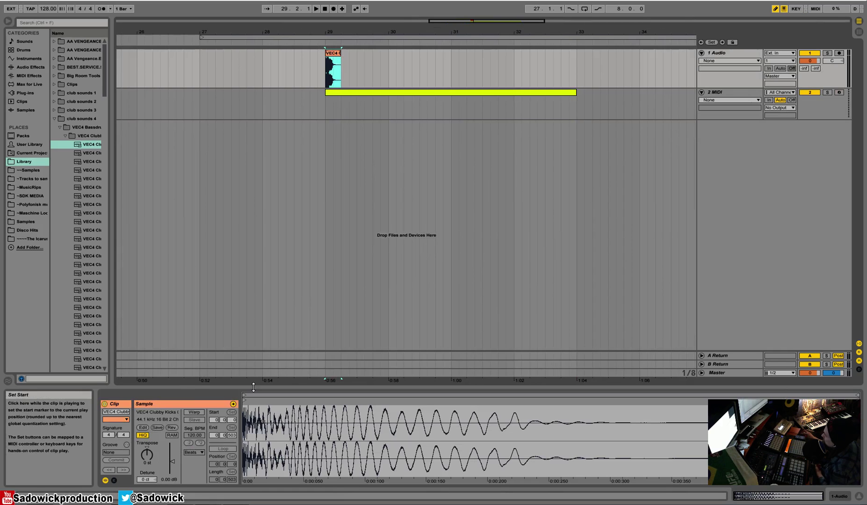
left_click(358, 98)
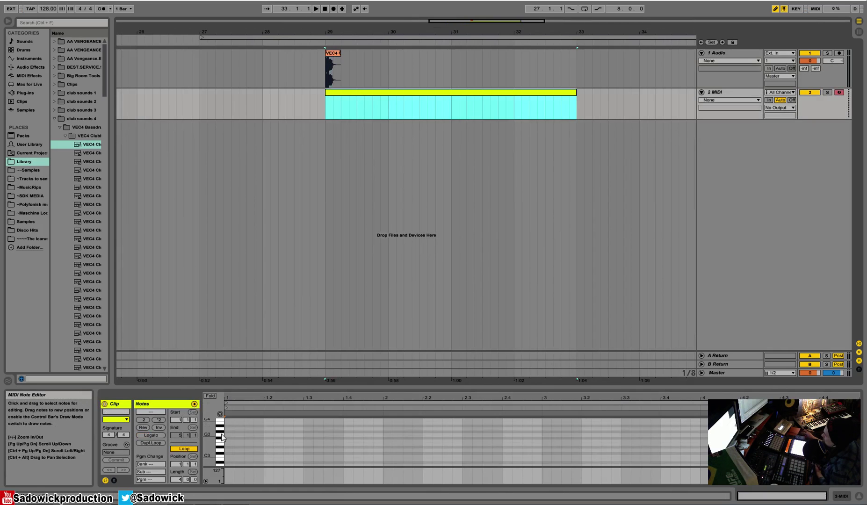
left_click(340, 71)
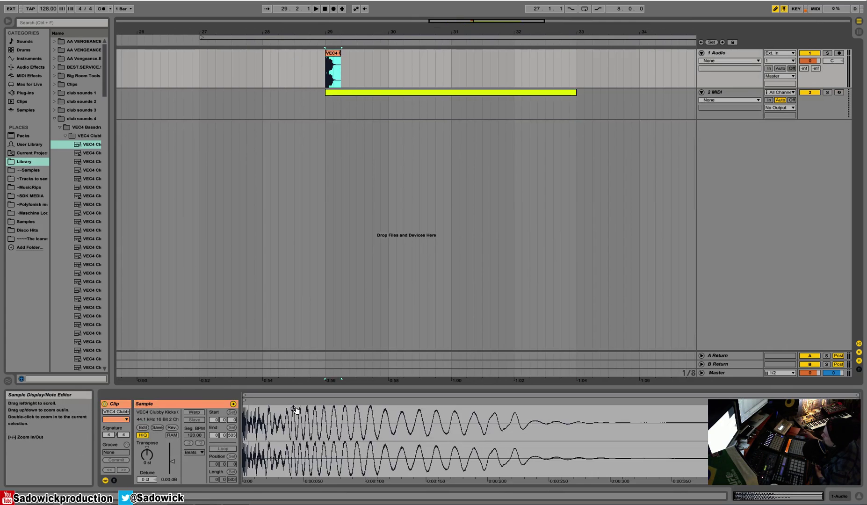
left_click_drag(269, 428, 274, 422)
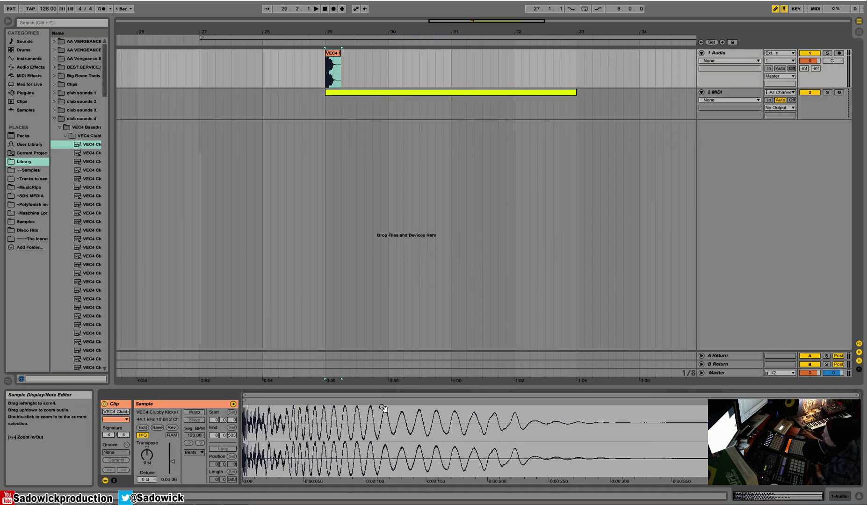
Add the Reverb audio effect to the 1 Audio track's Device View and remove it again.
left_click(830, 493)
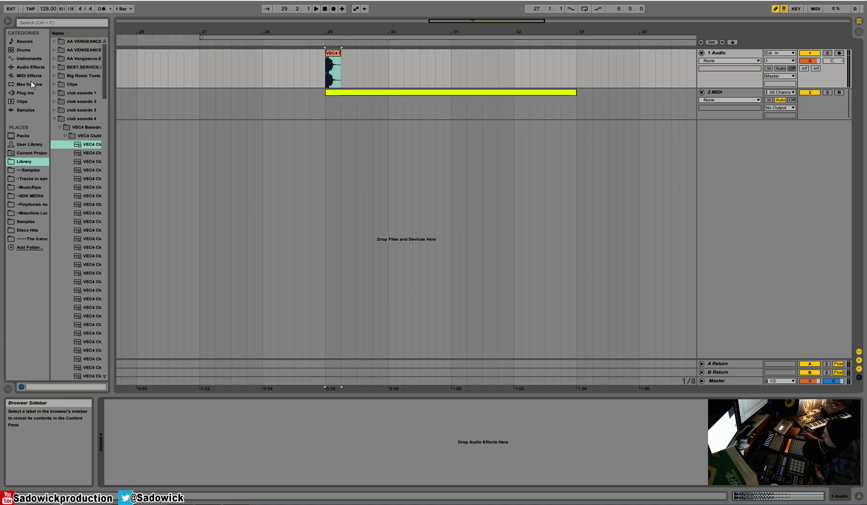
left_click(30, 67)
left_click_drag(74, 281, 159, 426)
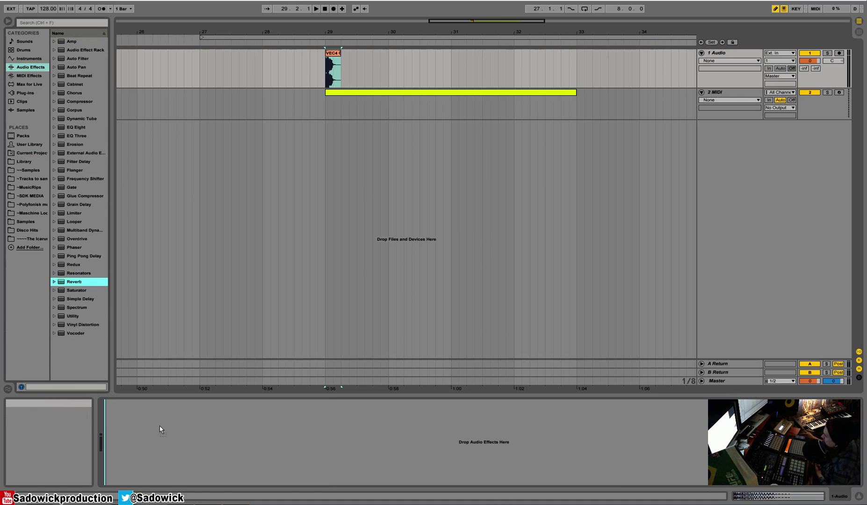
right_click(225, 403)
left_click(244, 408)
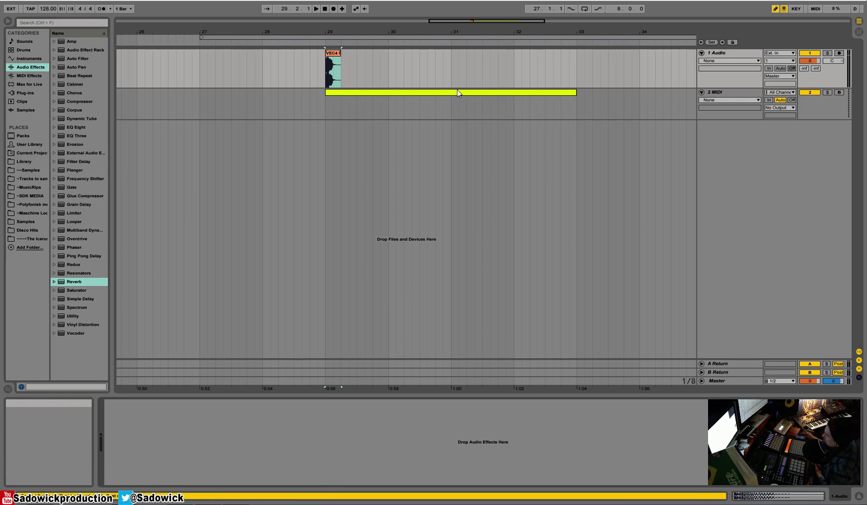
Examine the Device Views of the 2 MIDI, 1 Audio, Master, A Return and B Return tracks in turn.
left_click(843, 99)
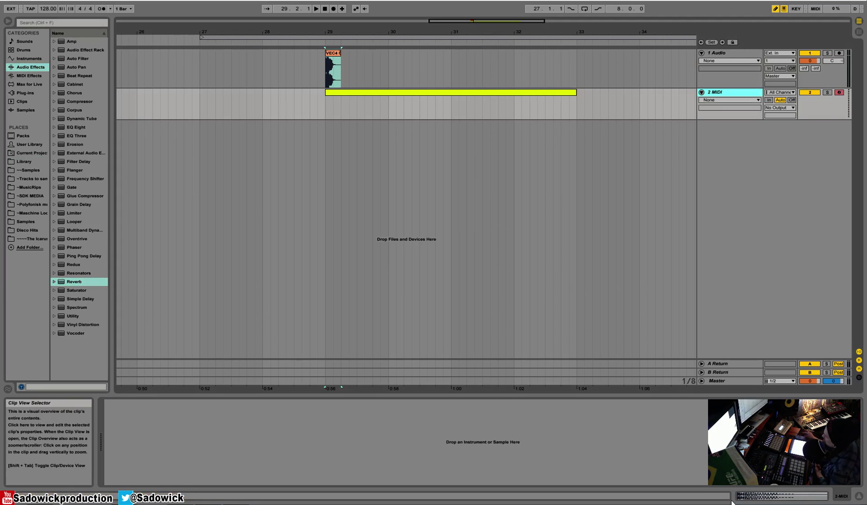
left_click(716, 52)
left_click(714, 91)
left_click(721, 52)
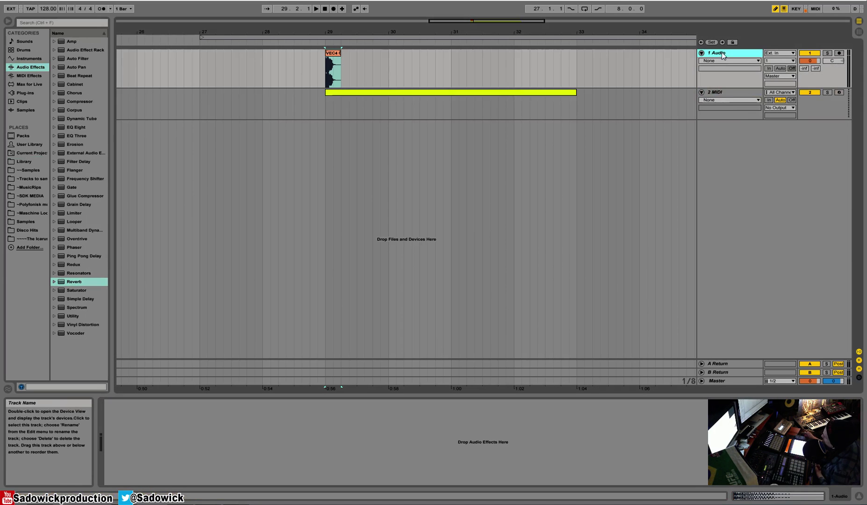
left_click(730, 96)
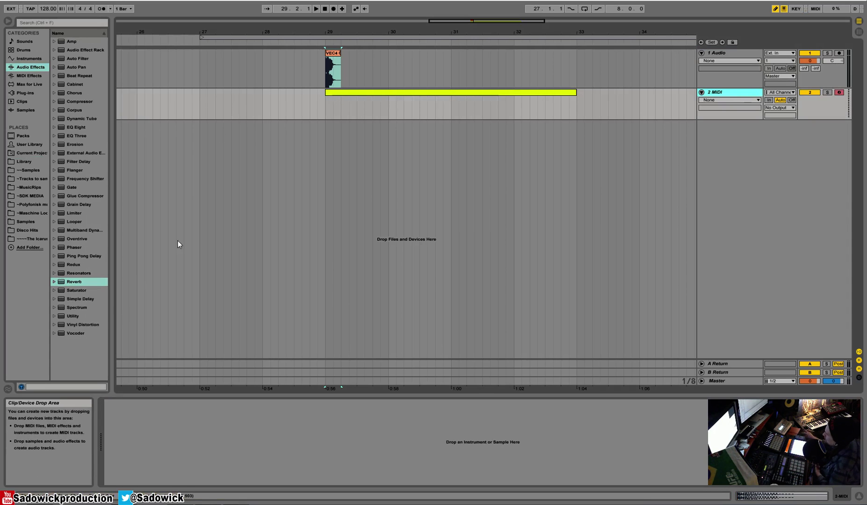
left_click(715, 380)
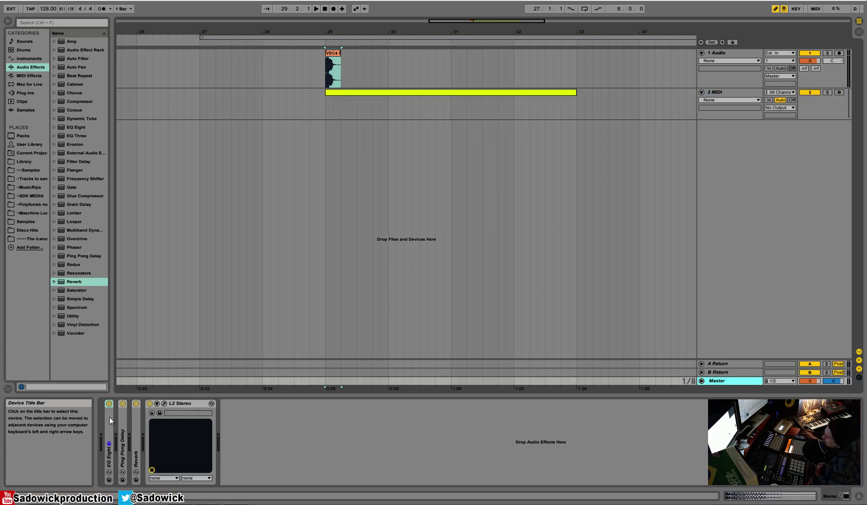
left_click(730, 364)
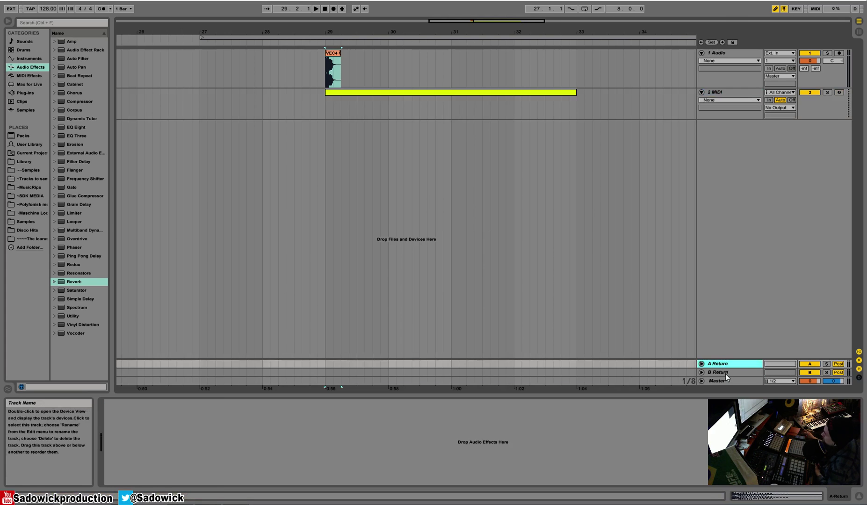
left_click(726, 372)
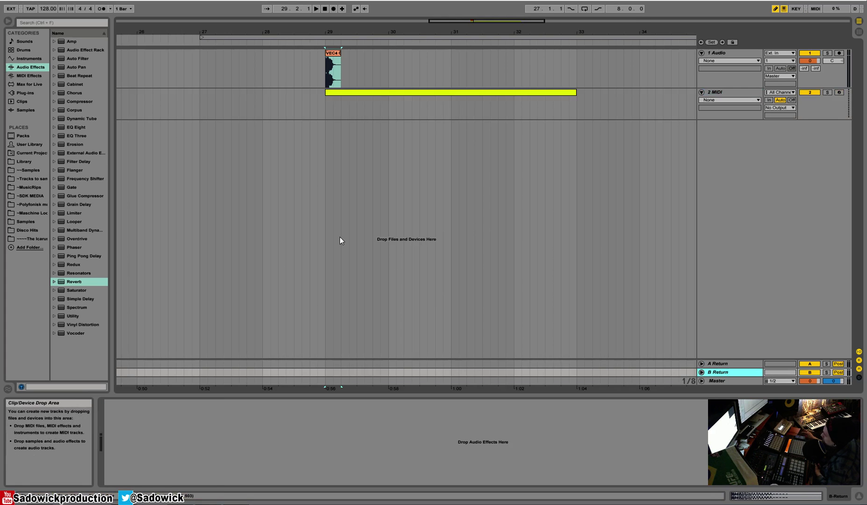
Widen the browser so the full device names show, and set the song tempo to 129 BPM.
left_click_drag(111, 346, 137, 346)
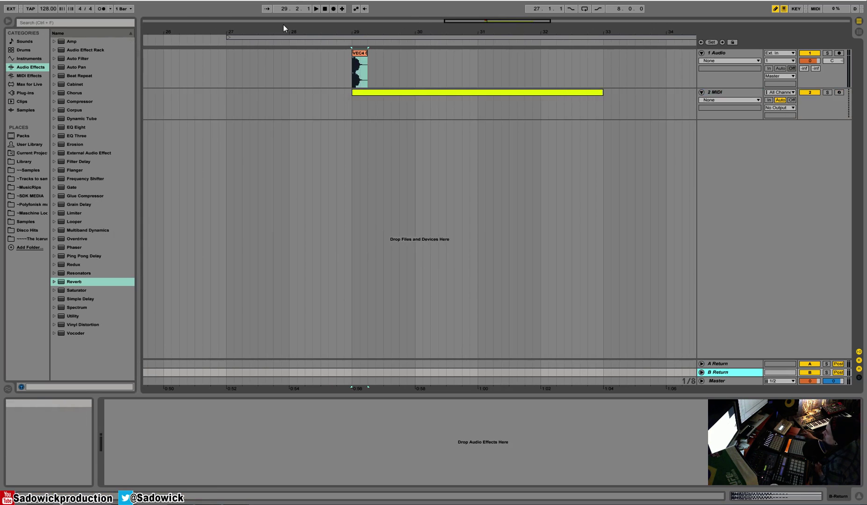
left_click(47, 9)
key("Down")
key("Down")
key("Down")
key("Down")
key("Down")
key("Down")
left_click_drag(47, 9, 47, 3)
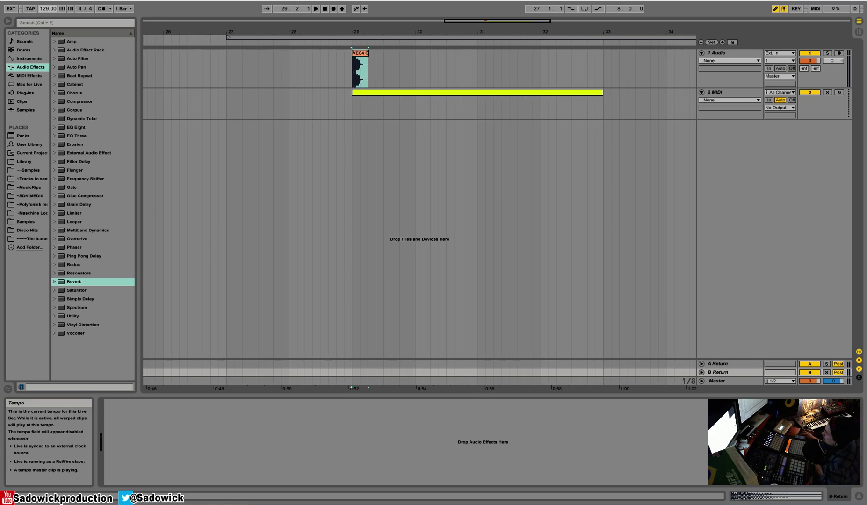
Tap in a tempo on the beat and stop the playback it starts.
left_click(30, 9)
left_click(30, 10)
left_click(30, 9)
left_click(30, 10)
left_click(30, 10)
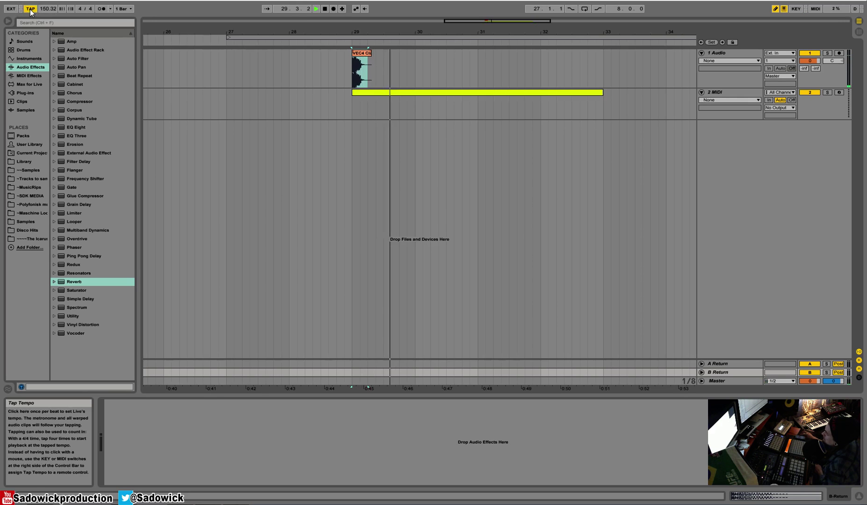
double_click(325, 9)
Set the song tempo to 130 BPM and try the tempo nudge down and nudge up controls.
left_click_drag(48, 9, 48, 19)
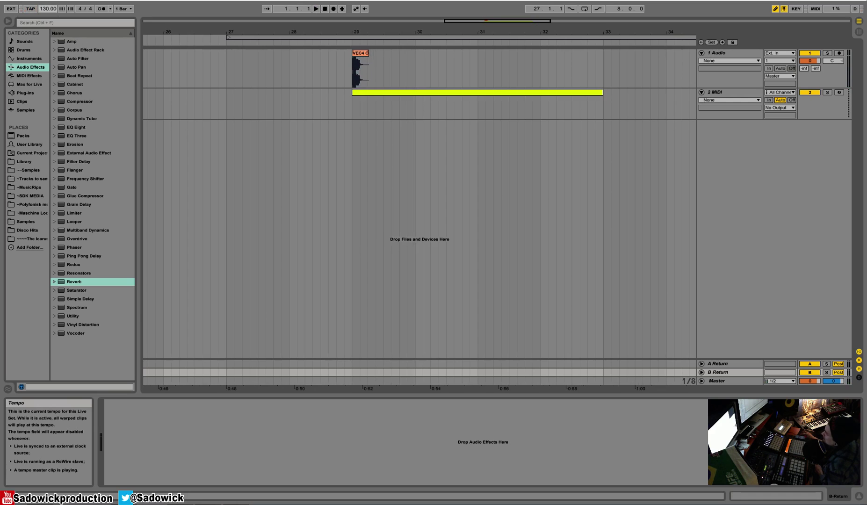
left_click(73, 11)
left_click(64, 9)
left_click(71, 8)
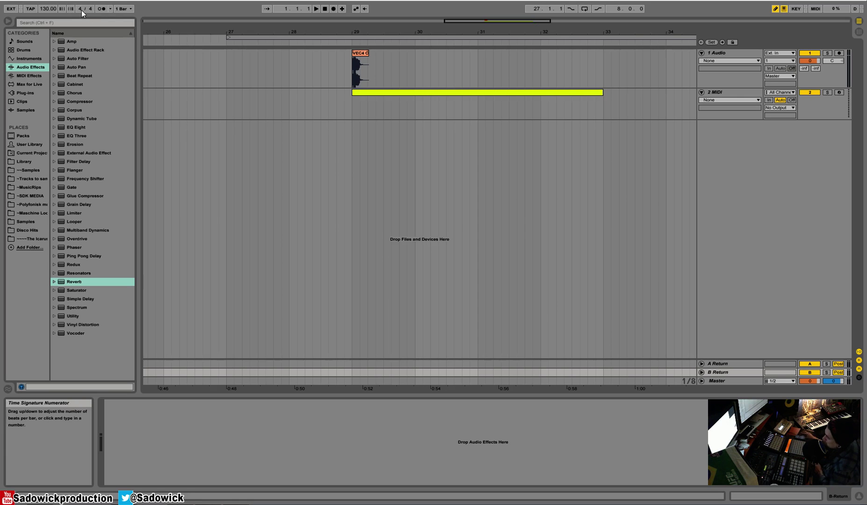
Turn on the metronome and play the arrangement briefly from bar 26 to hear it.
left_click(102, 9)
left_click(183, 67)
key("space")
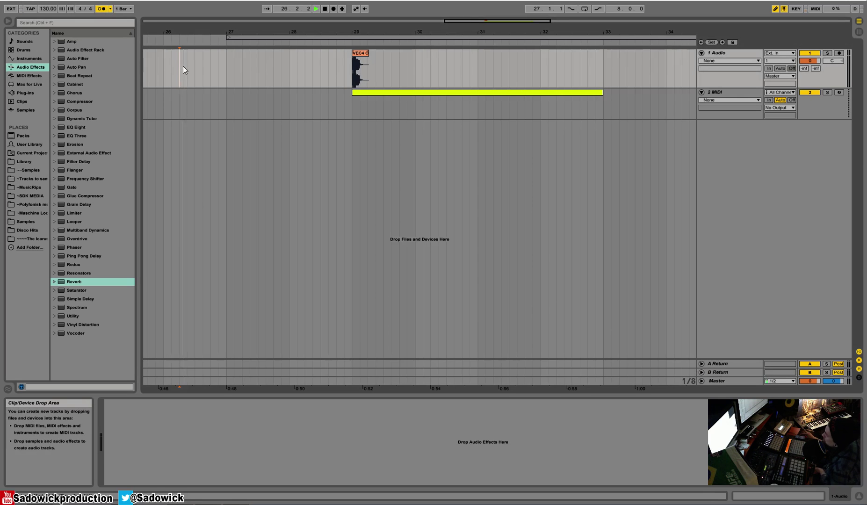
key("space")
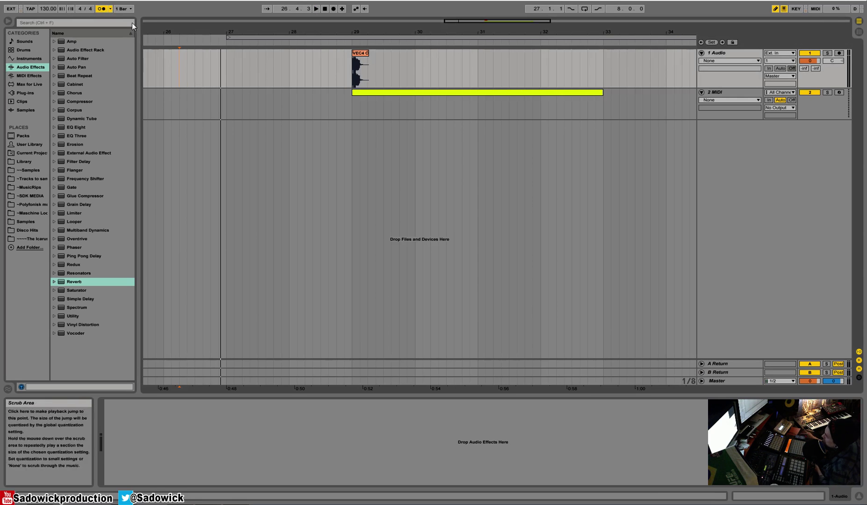
Keep the global quantization at 1 Bar and set the arrangement position to 1.1.1.
left_click(124, 9)
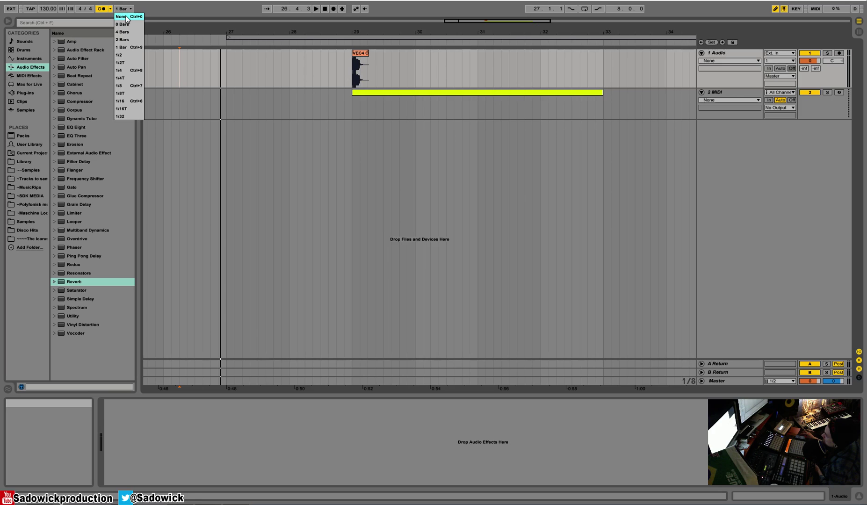
left_click(127, 48)
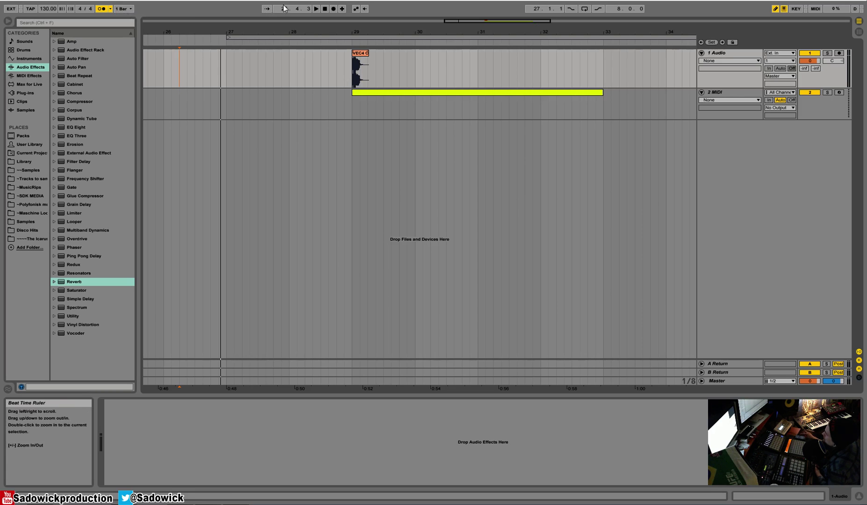
mouse_move(284, 9)
left_mouse_down()
mouse_move(284, 27)
mouse_move(284, 2)
left_mouse_up()
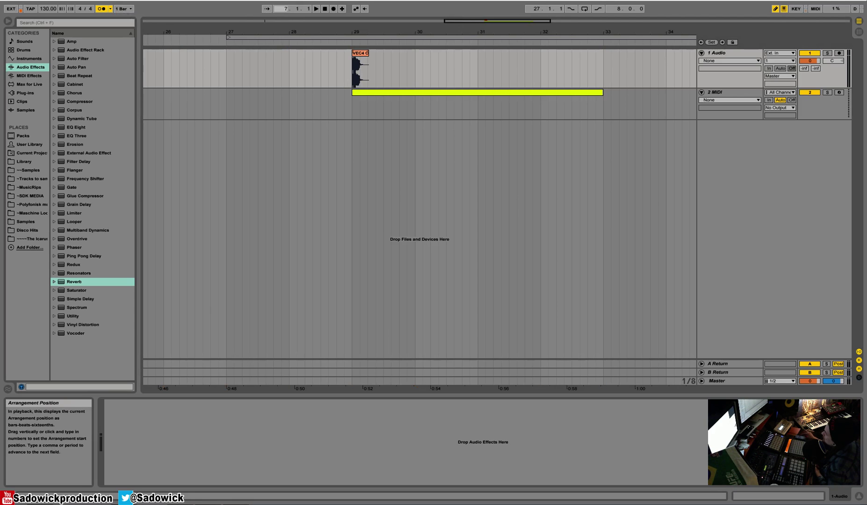
left_click_drag(282, 11, 282, 3)
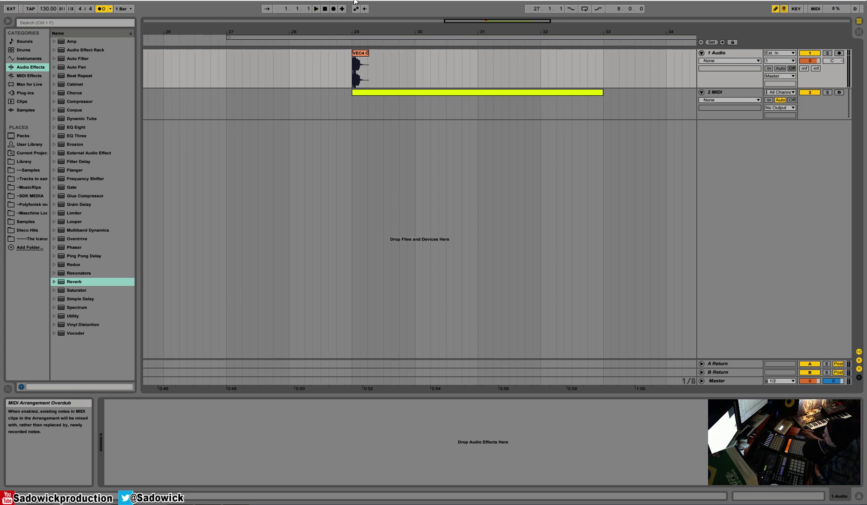
Set the arrangement loop's start to bar 1 and its length to 4 bars.
left_click_drag(538, 32, 514, 9)
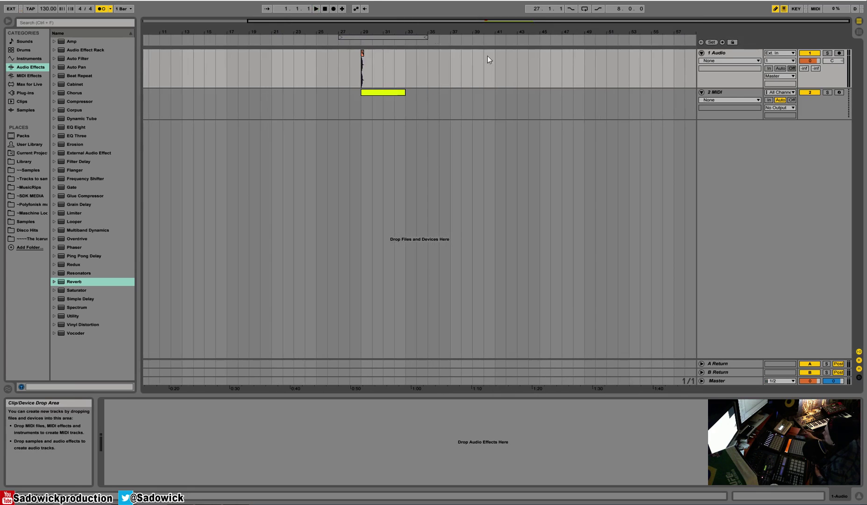
left_click(536, 9)
type("1")
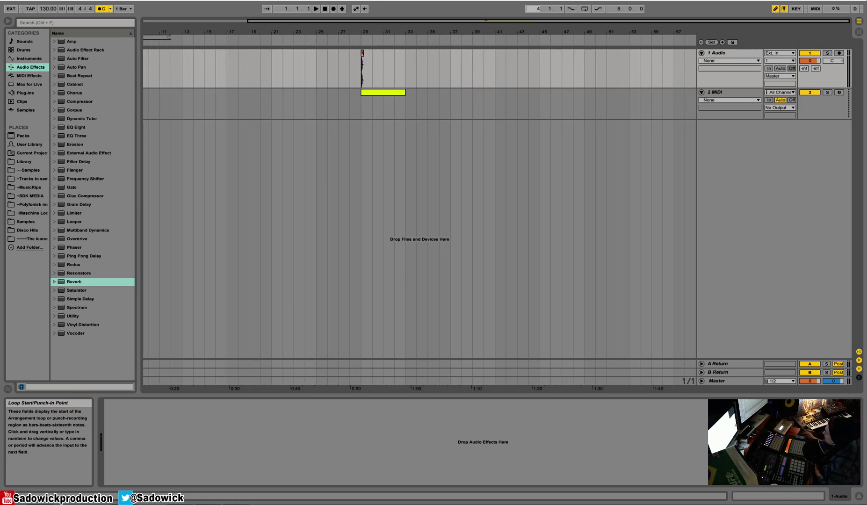
key("Return")
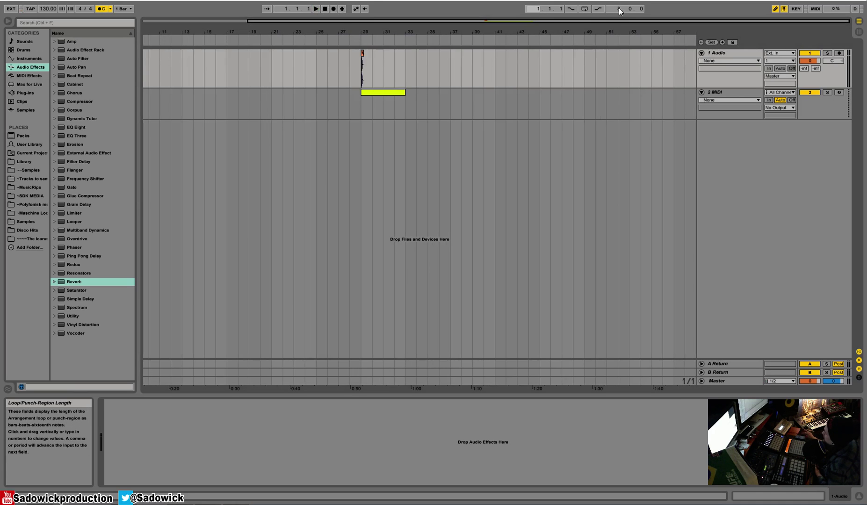
left_click_drag(620, 10, 620, 29)
Switch on the arrangement loop and move the loop region to start at bar 19.
left_click(584, 8)
left_click_drag(343, 27, 423, 27)
mouse_move(171, 38)
left_mouse_down()
mouse_move(409, 44)
mouse_move(282, 41)
mouse_move(352, 38)
left_mouse_up()
left_click(283, 141)
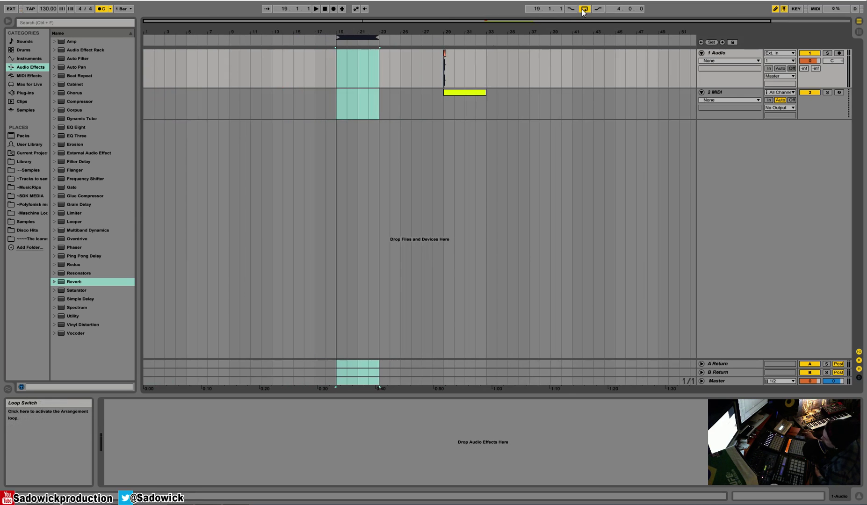
Move the loop to bar 17, shorten it to one beat and play it briefly.
left_click_drag(359, 35, 319, 56)
key("space")
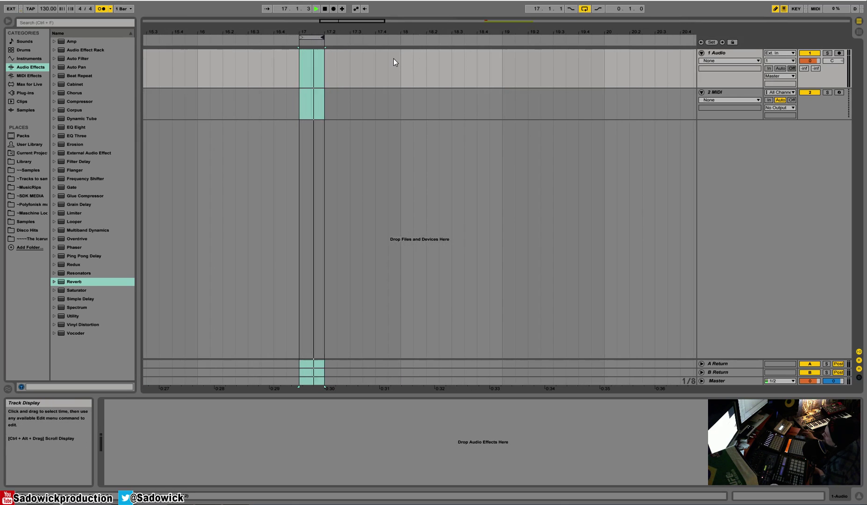
key("space")
Select bar 21 on the 1 Audio track and set the arrangement loop to that selection.
left_click_drag(447, 32, 447, 10)
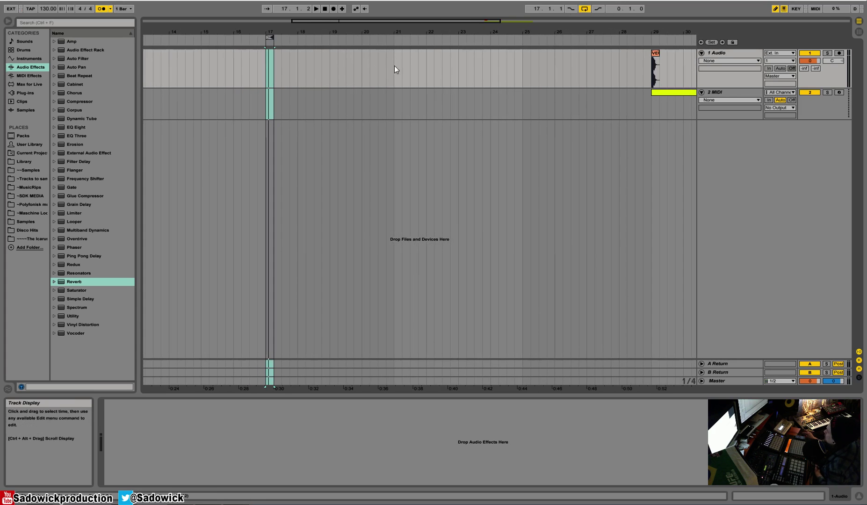
left_click_drag(394, 69, 433, 65)
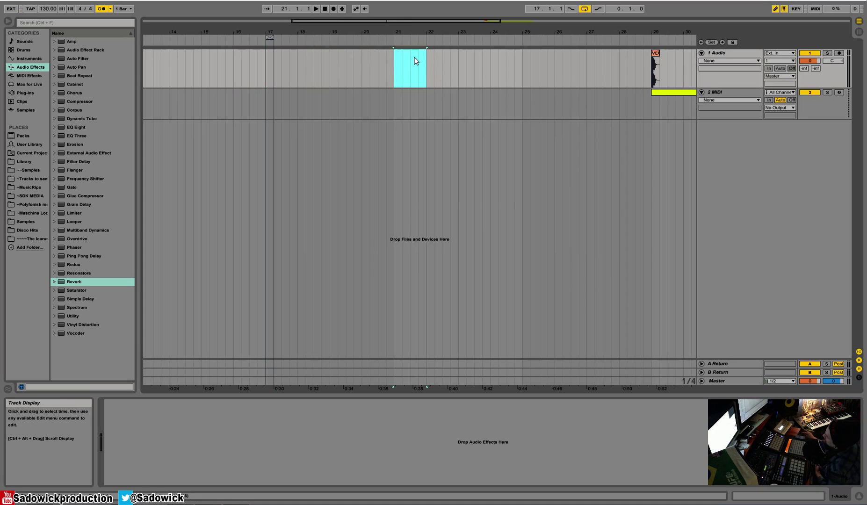
right_click(416, 61)
left_click(445, 117)
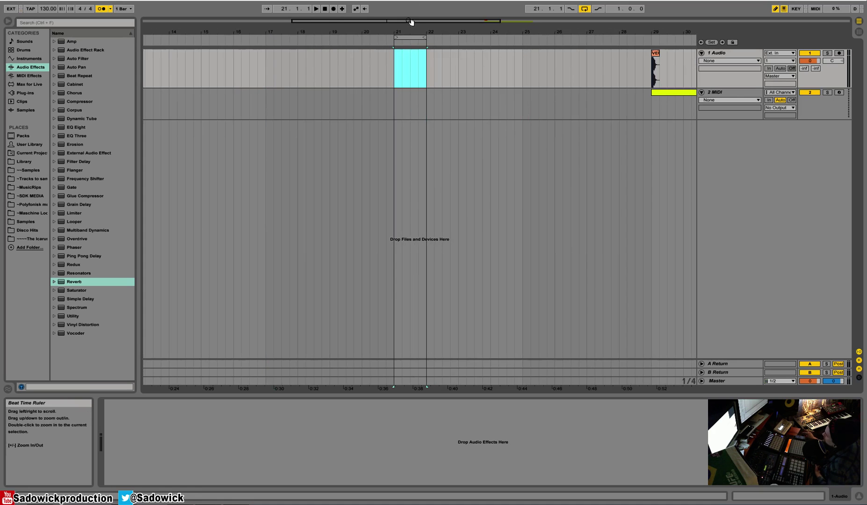
Turn off Draw Mode and look over the options for showing or hiding parts of the interface.
left_click(777, 10)
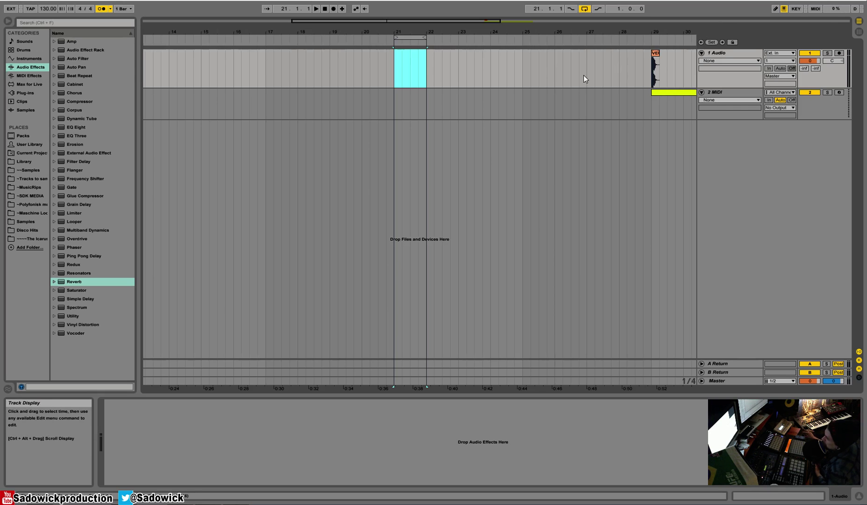
left_click_drag(552, 30, 379, 6)
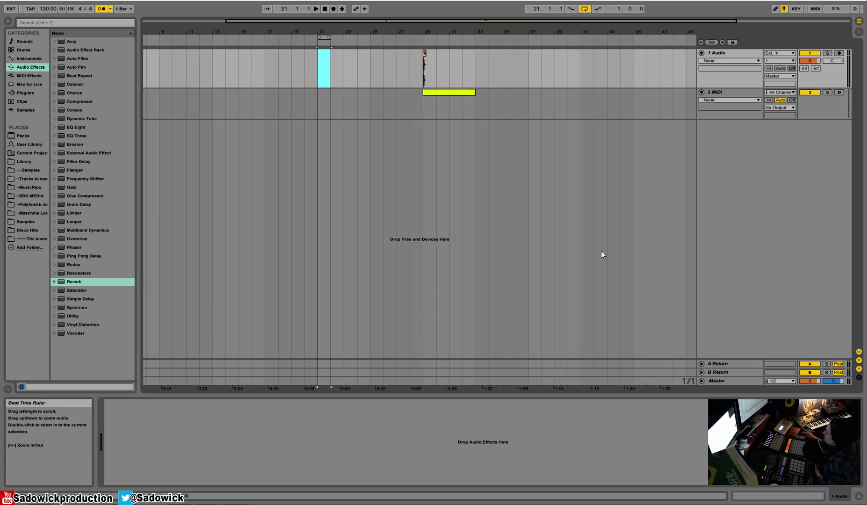
left_click(7, 0)
mouse_move(83, 0)
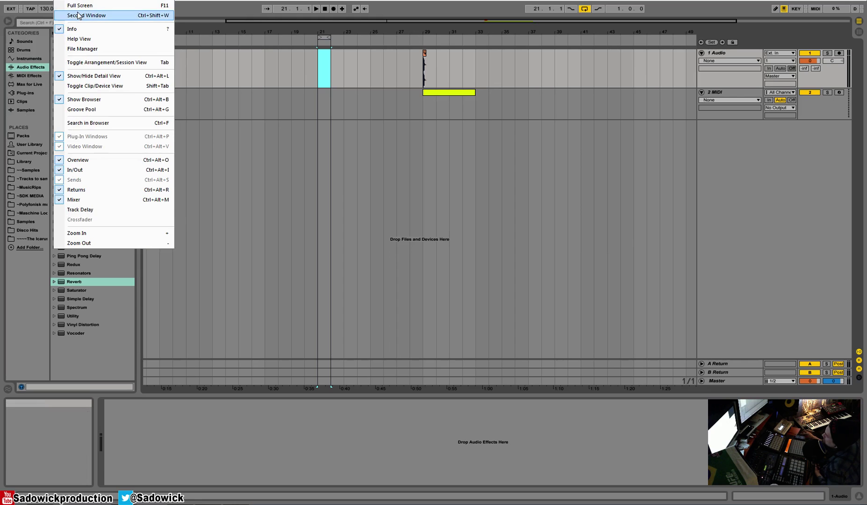
left_click(57, 0)
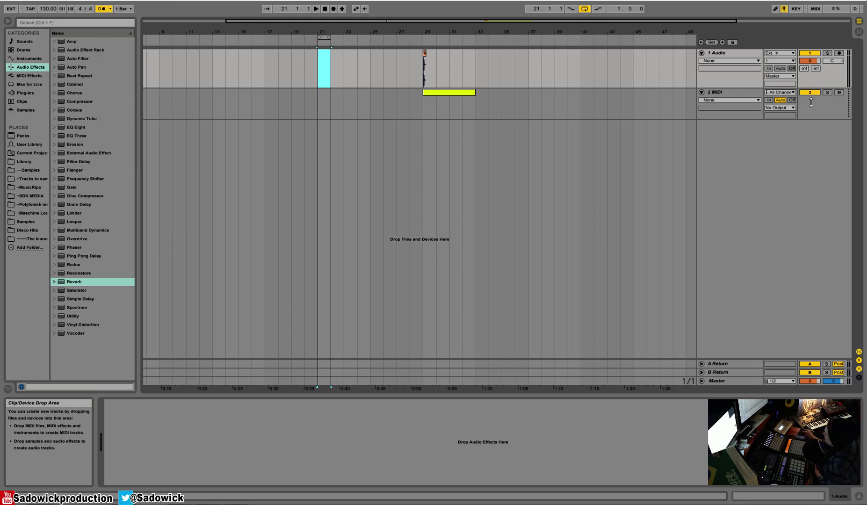
Compare the 2 MIDI and 1 Audio tracks by selecting them alternately, ending on 2 MIDI.
left_click(738, 93)
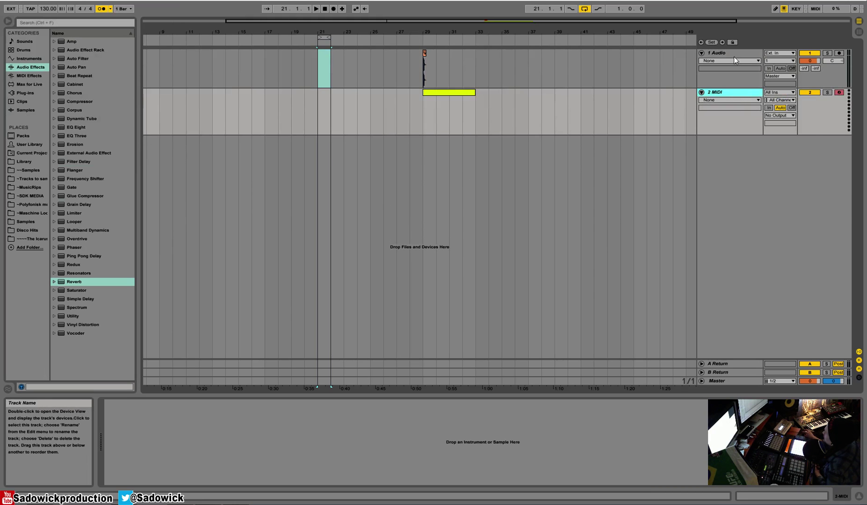
left_click(733, 56)
left_click(731, 94)
left_click(737, 55)
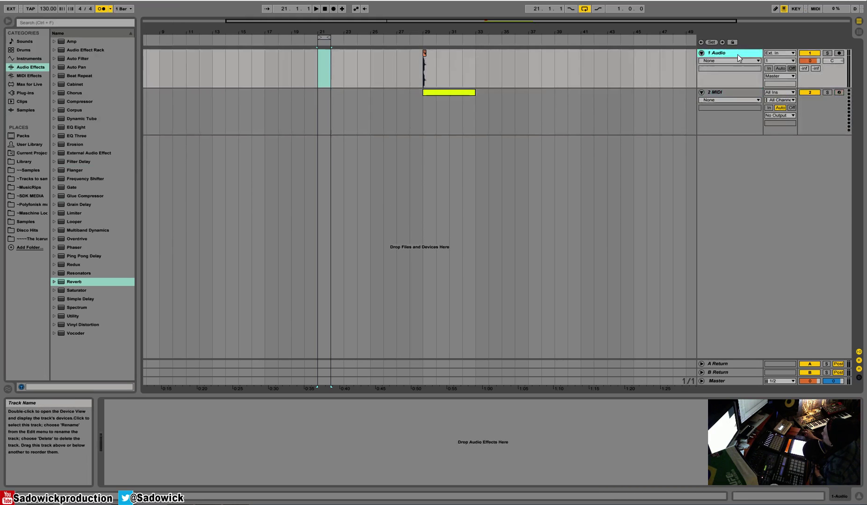
left_click(725, 92)
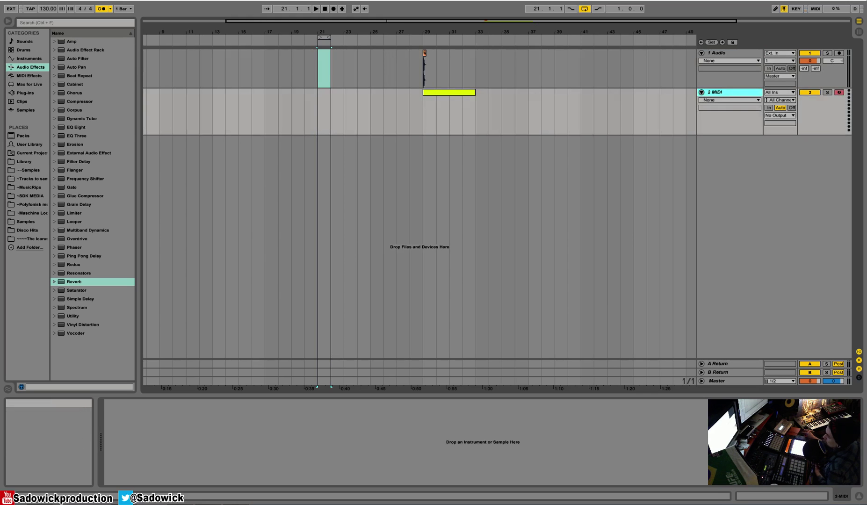